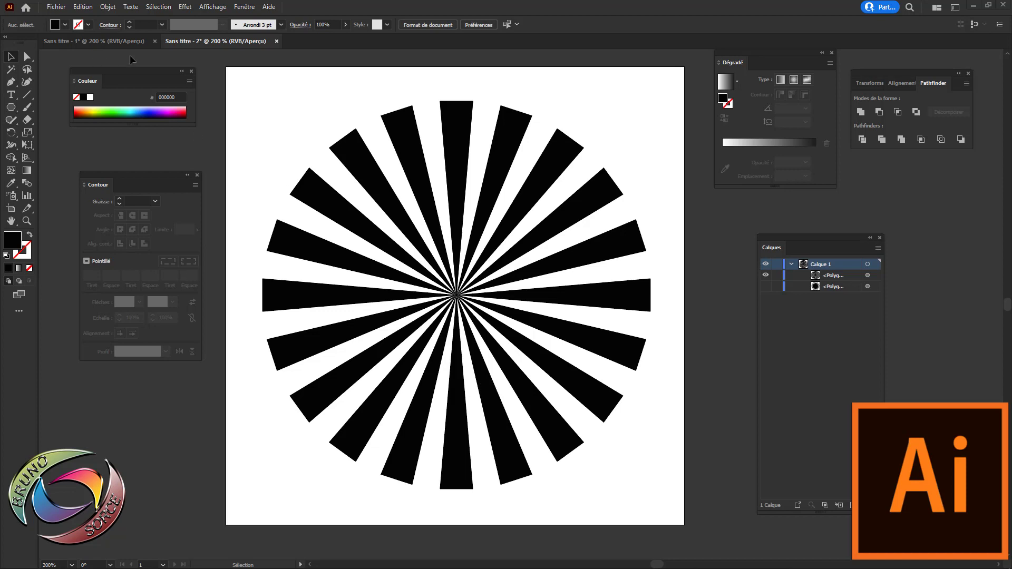
Compare the two open documents and delete the black radial sunburst from the second one.
left_click(121, 42)
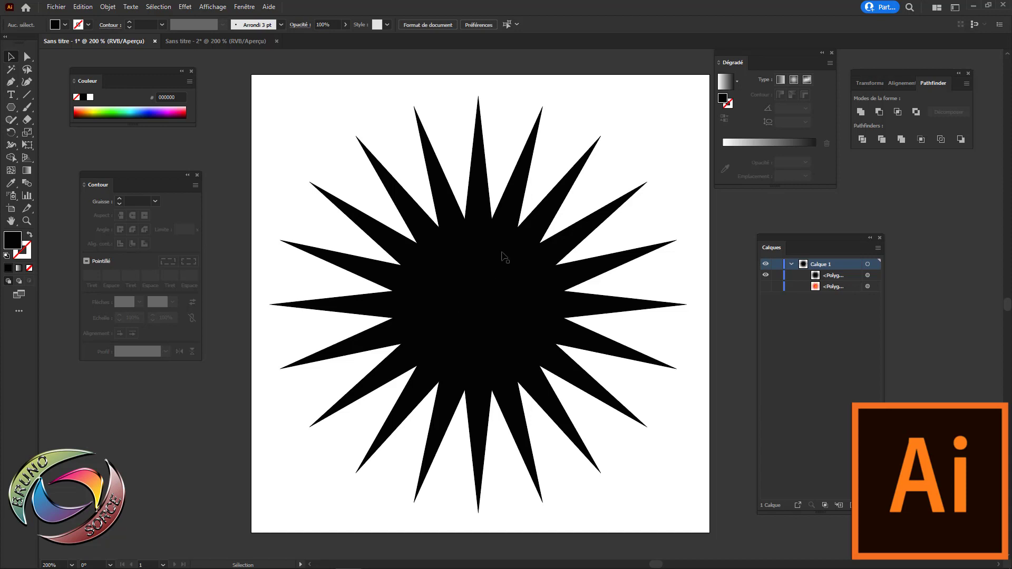
left_click(207, 42)
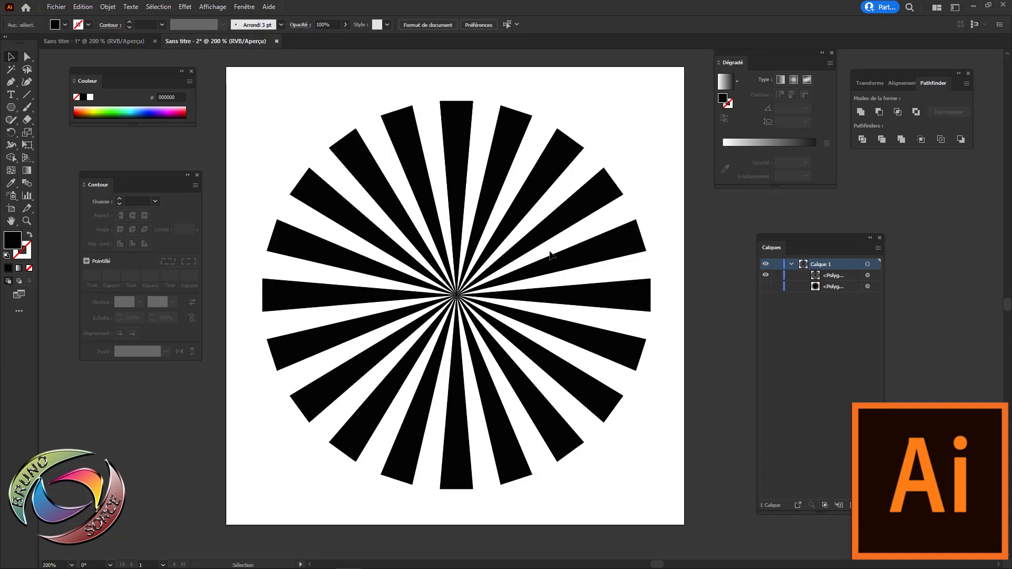
left_click(549, 169)
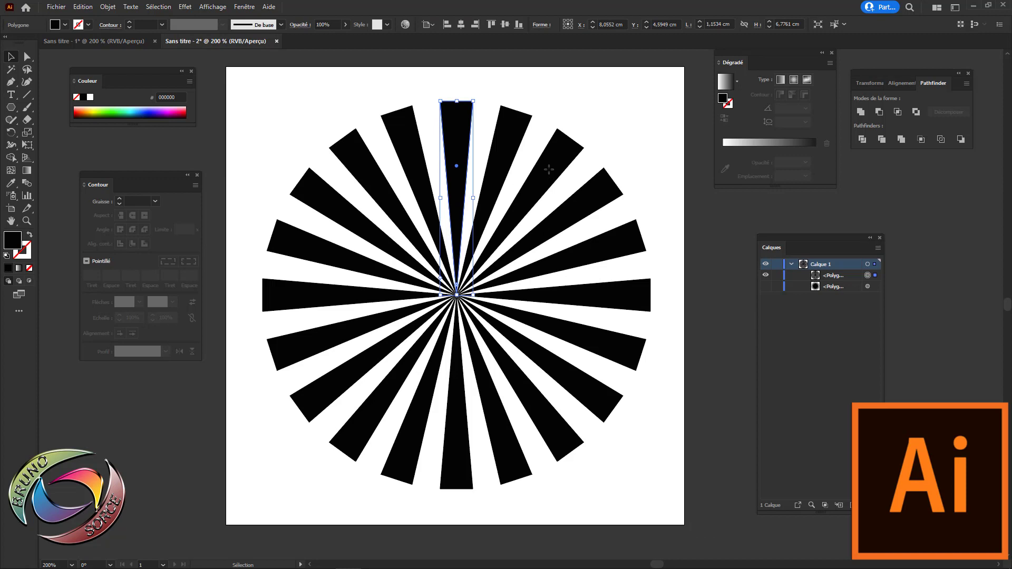
key("Delete")
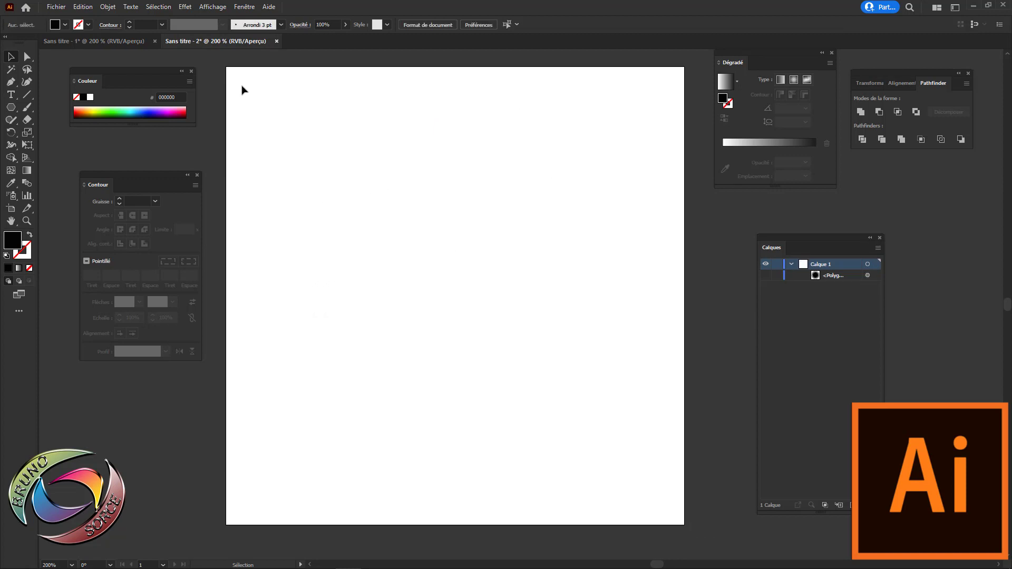
left_click(61, 10)
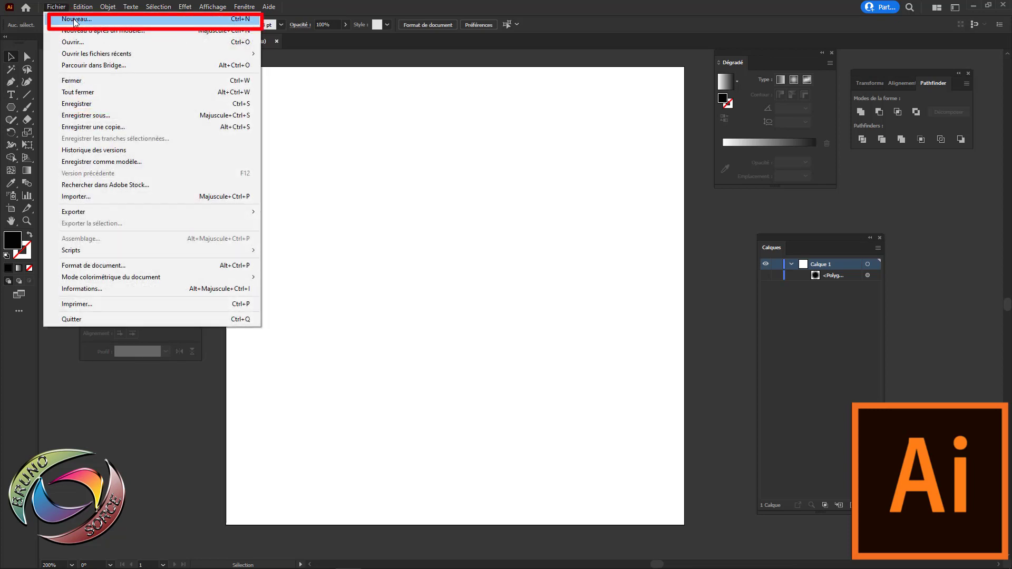
left_click(75, 20)
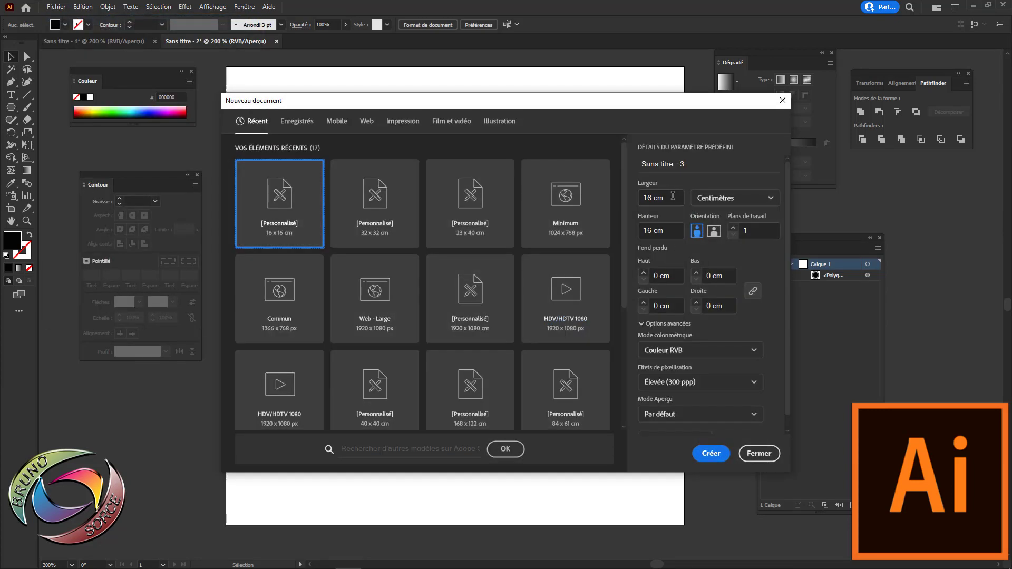
left_click(720, 201)
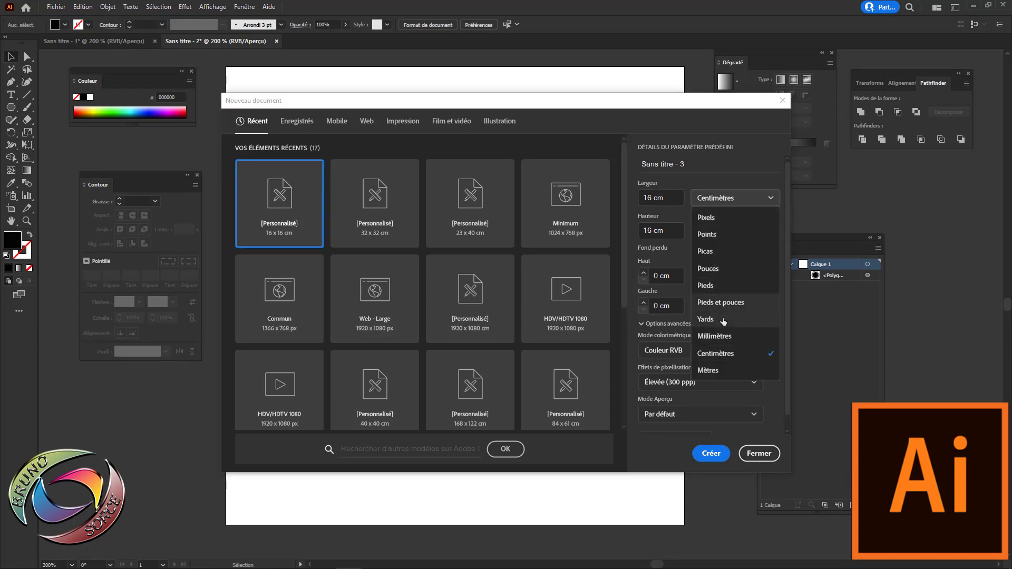
left_click(723, 354)
left_click_drag(668, 197, 637, 231)
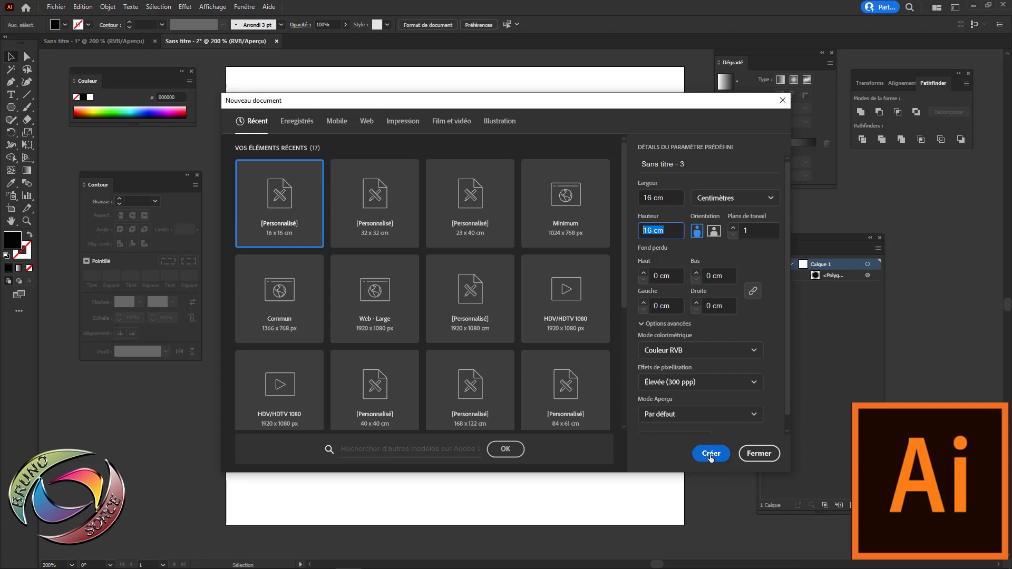
left_click(764, 454)
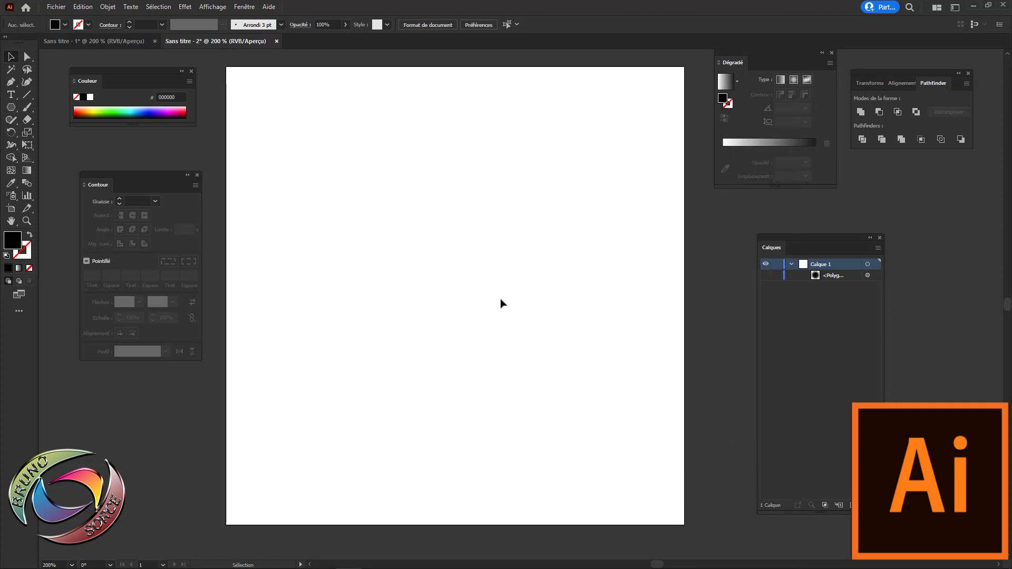
Create a three-sided polygon with a 5 cm radius in the upper middle of the artboard.
left_click(11, 109)
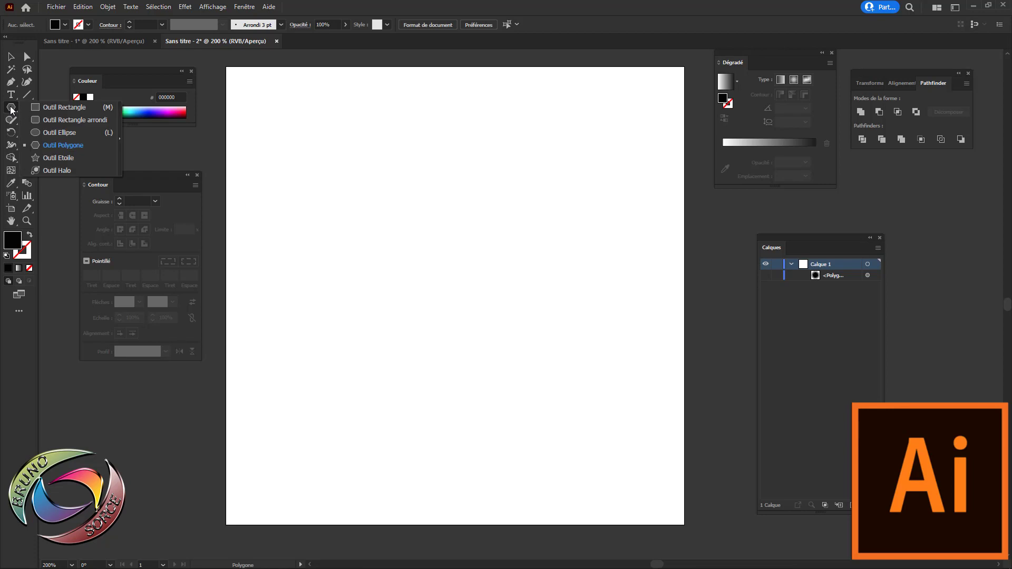
left_click(57, 145)
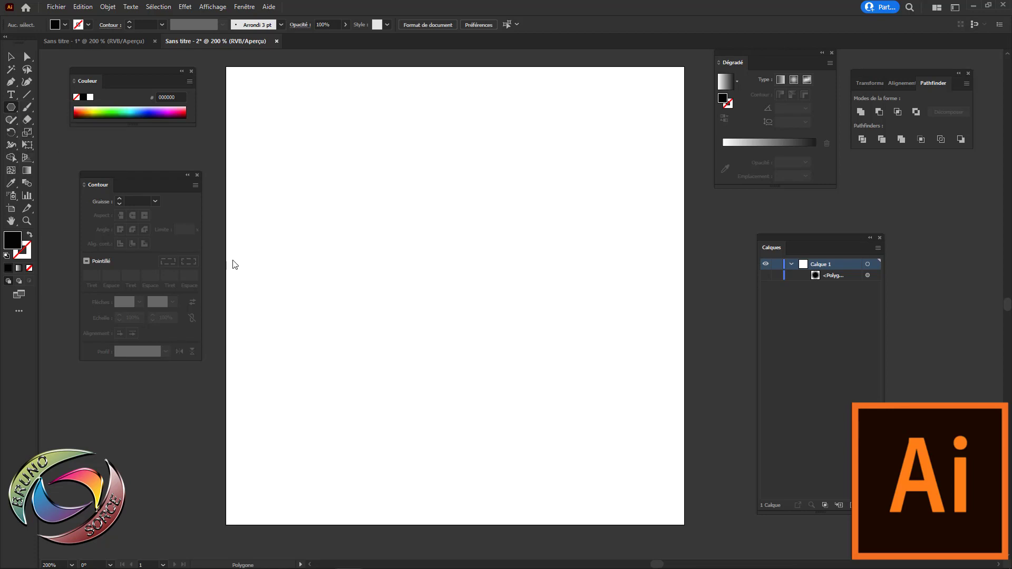
left_click(440, 242)
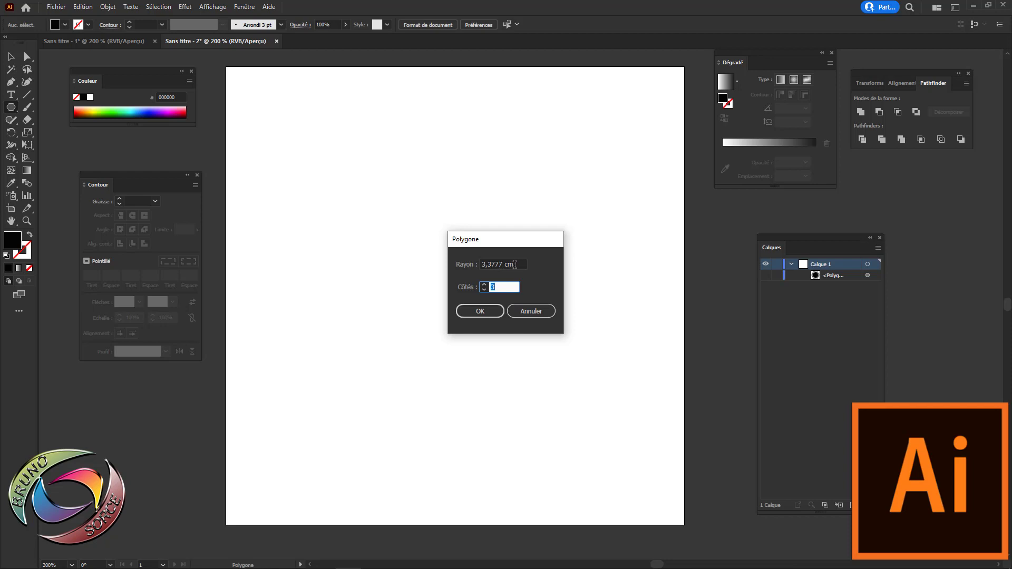
left_click_drag(505, 266, 464, 263)
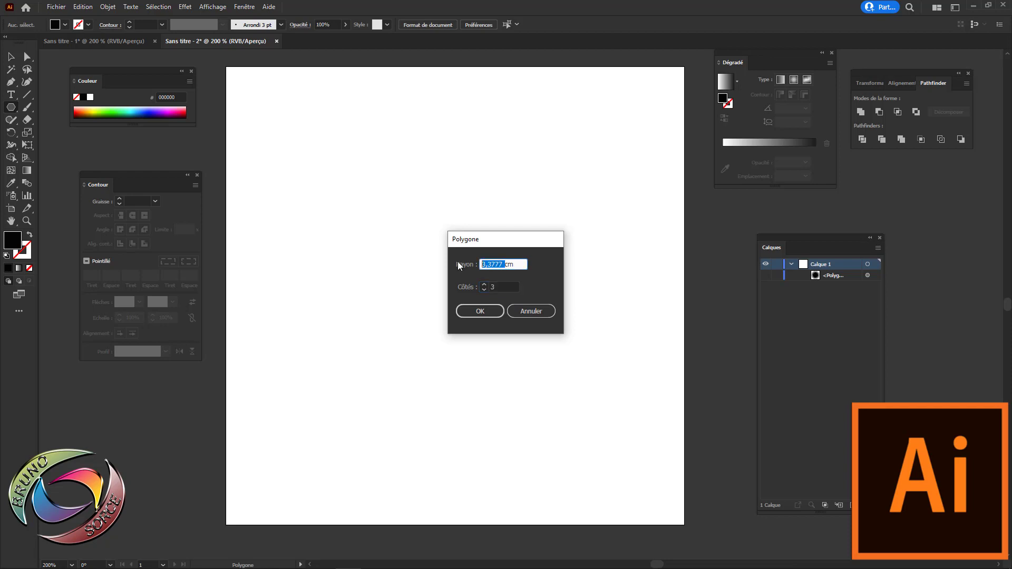
type("5")
left_click(483, 314)
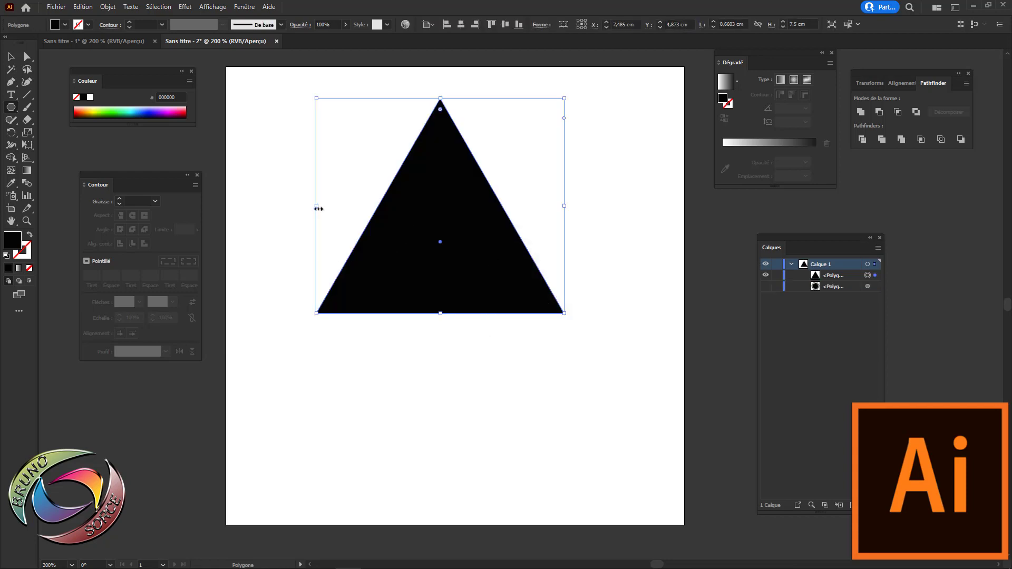
Resize the triangle into a narrow spike about 1.29 cm wide and 5.54 cm tall, and move it to the artboard's upper centre.
left_click_drag(317, 206, 524, 201)
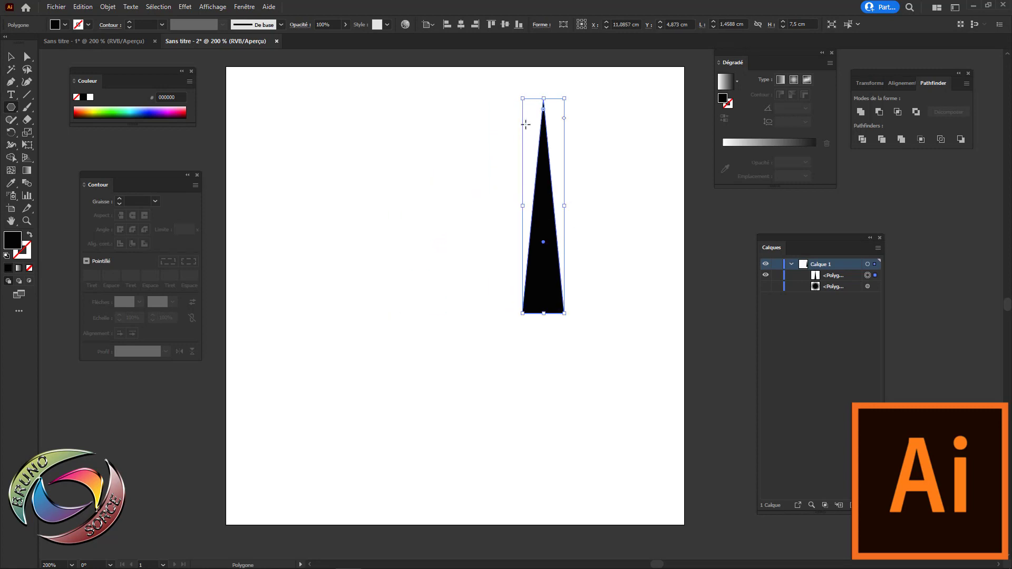
left_click_drag(543, 99, 544, 155)
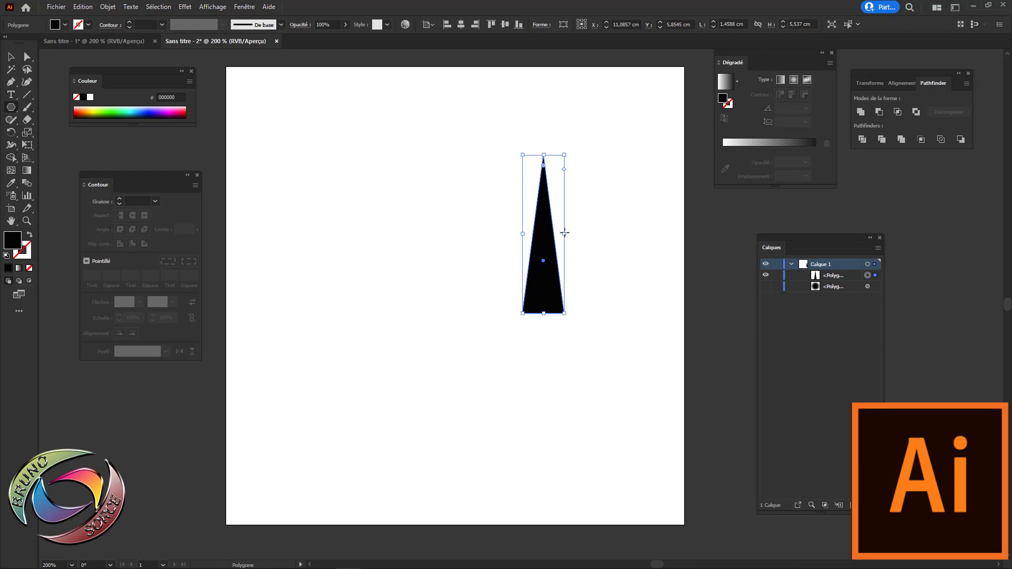
left_click_drag(563, 234, 559, 233)
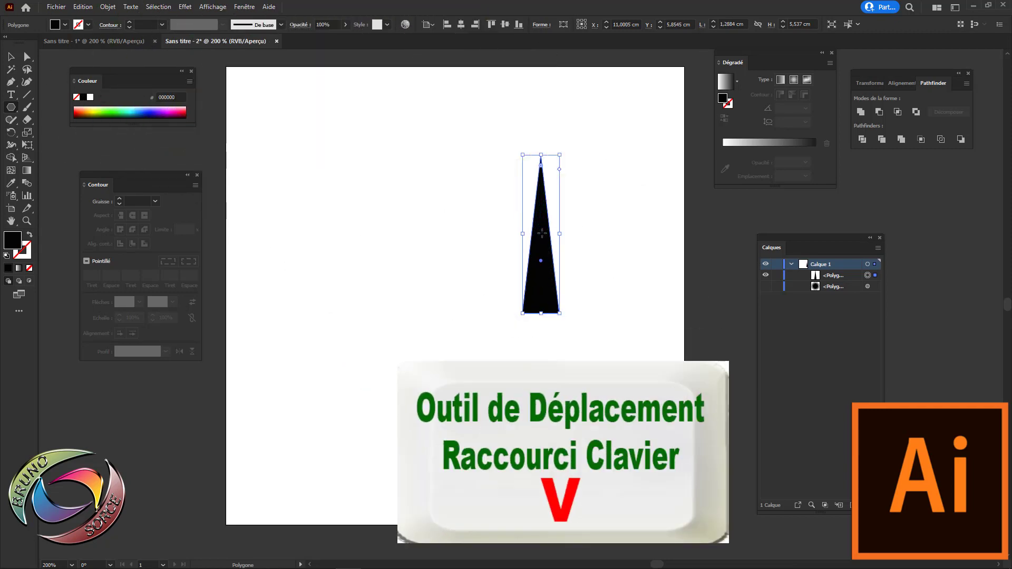
key("v")
left_click_drag(542, 233, 460, 188)
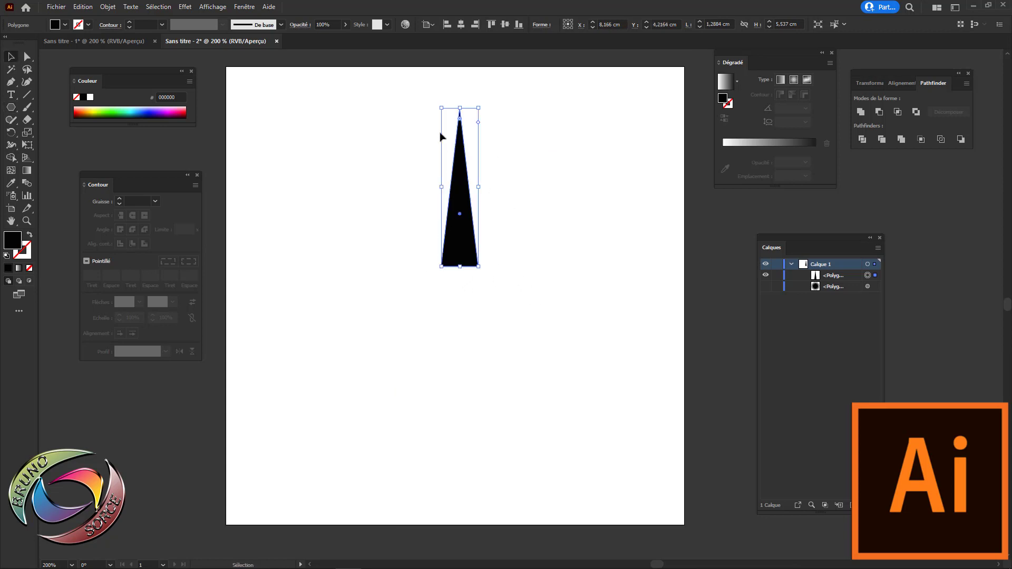
Rotate the narrow triangle 180° so that its tip points down.
right_click(460, 199)
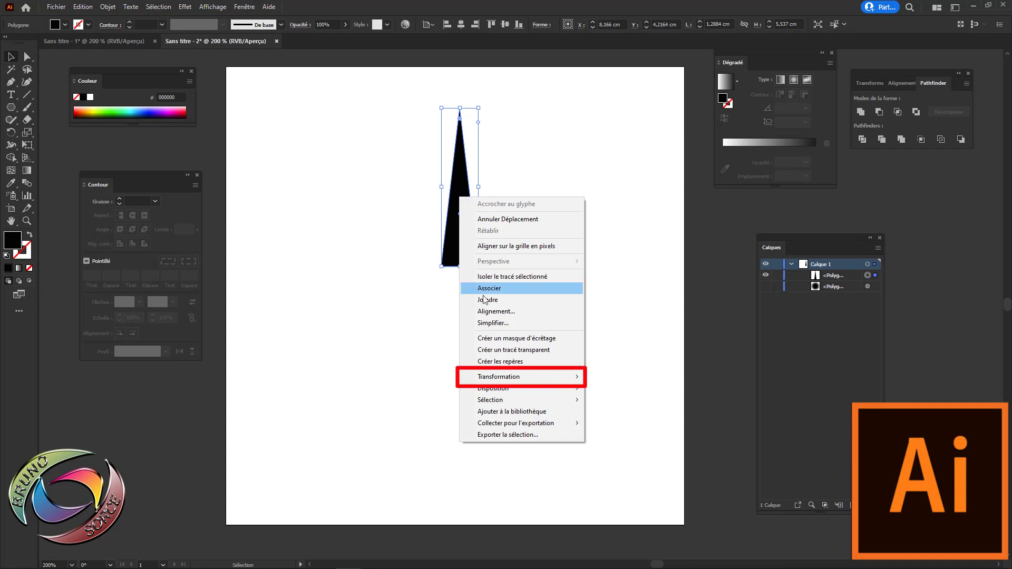
mouse_move(515, 378)
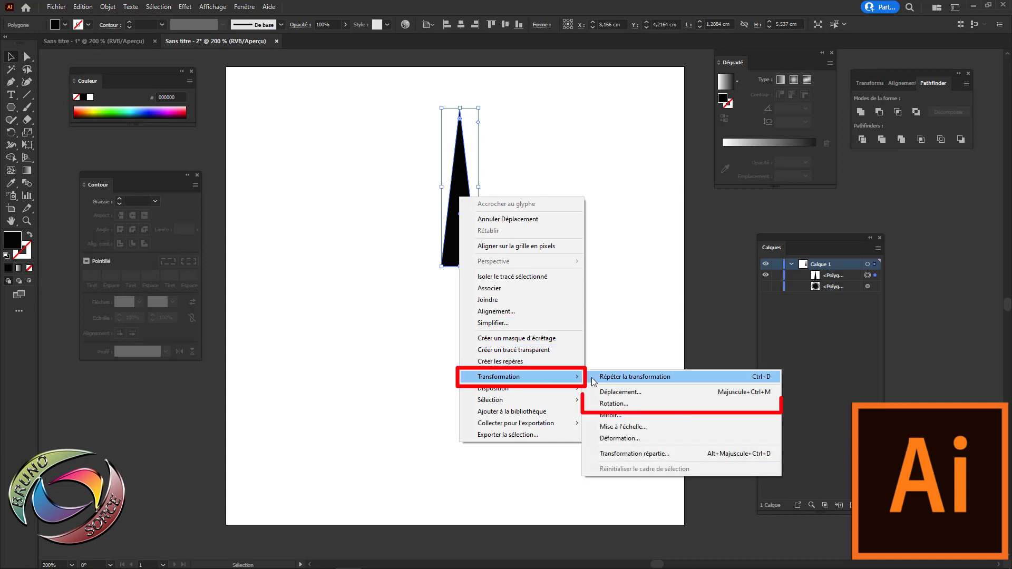
left_click(611, 404)
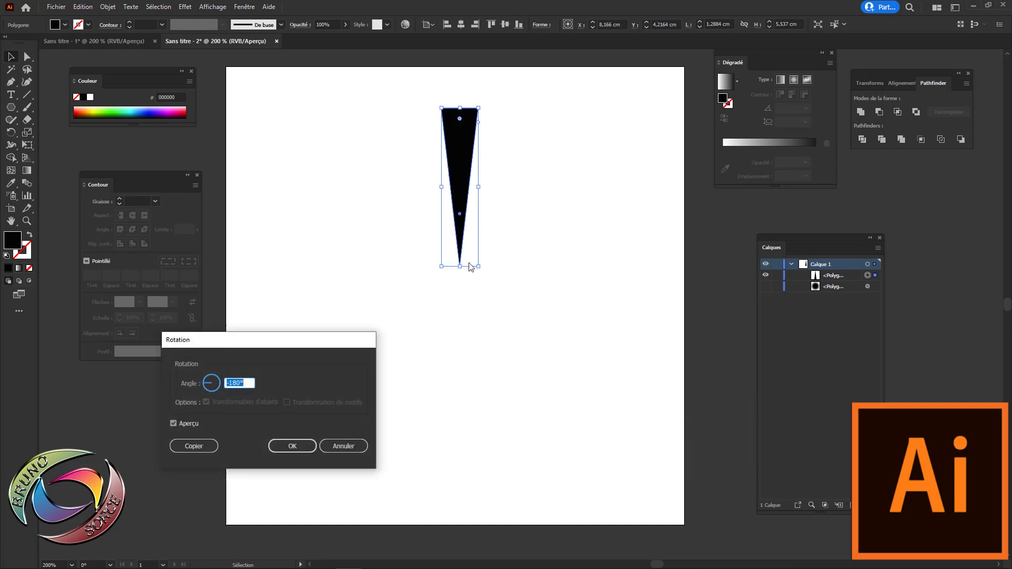
left_click(290, 447)
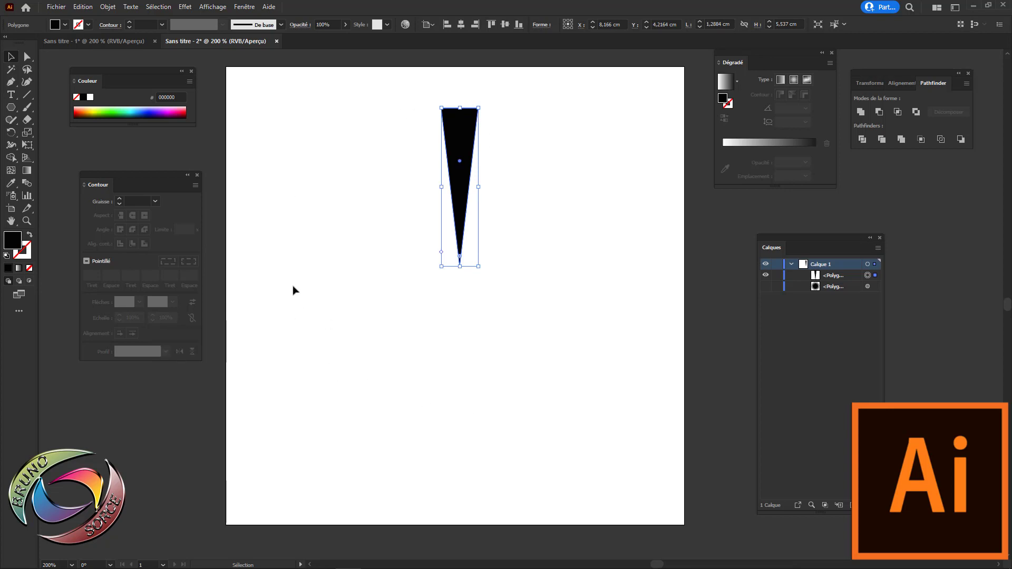
Start a Transform effect on the triangle with an 18° rotation about its bottom-centre reference point.
left_click(186, 7)
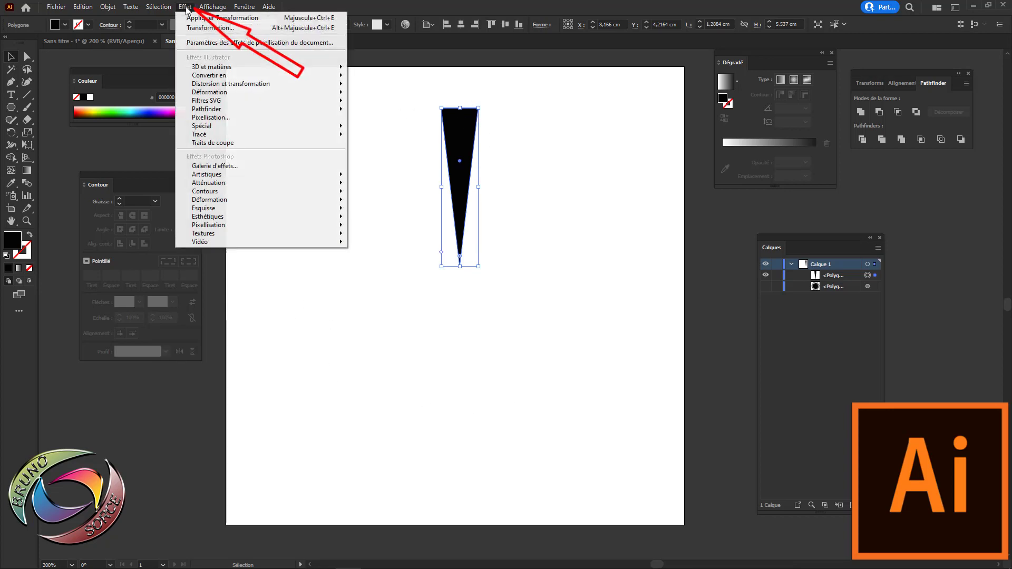
mouse_move(210, 86)
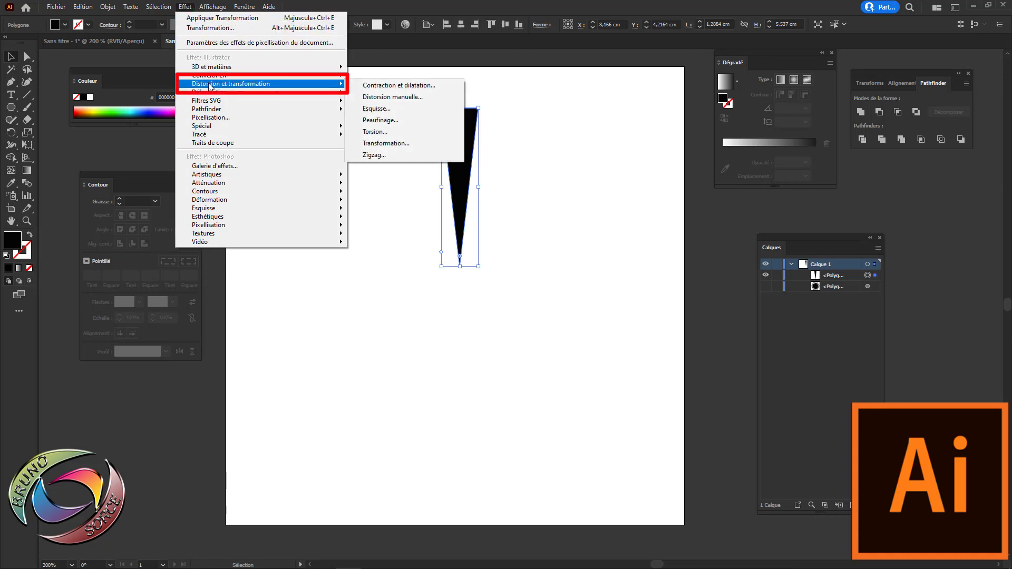
left_click(381, 144)
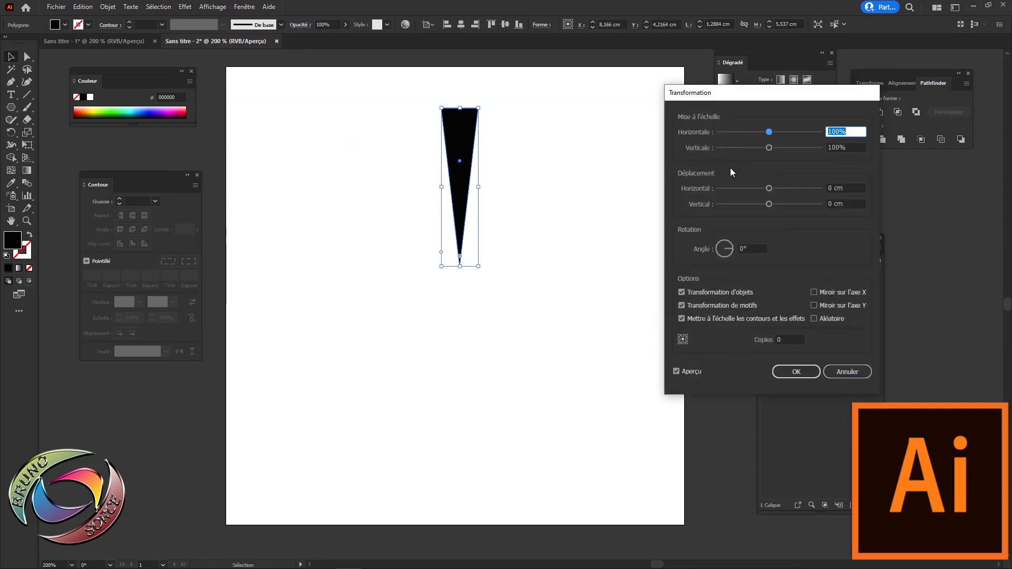
mouse_move(760, 102)
left_mouse_down()
mouse_move(728, 95)
mouse_move(747, 86)
left_mouse_up()
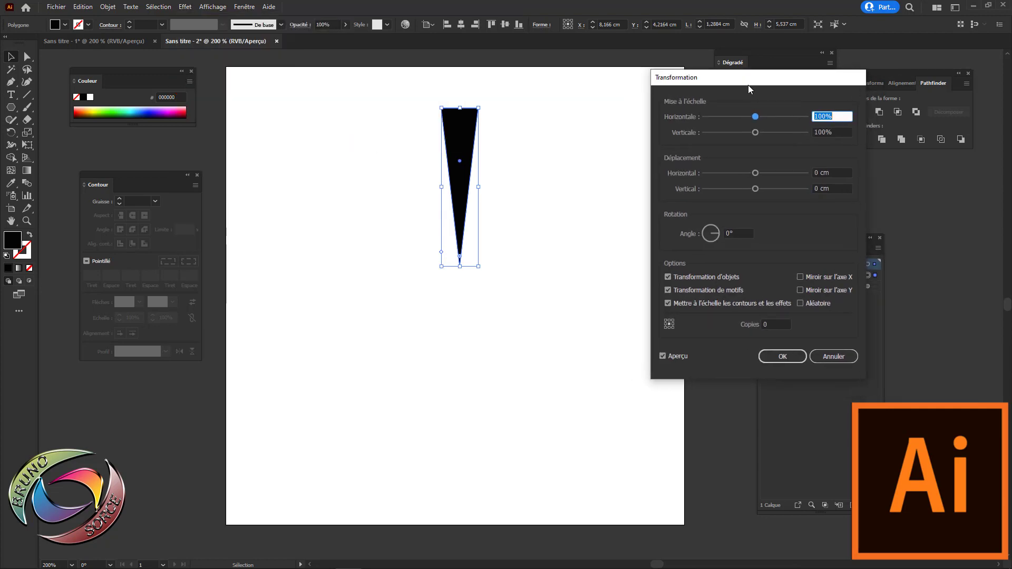
left_click(727, 233)
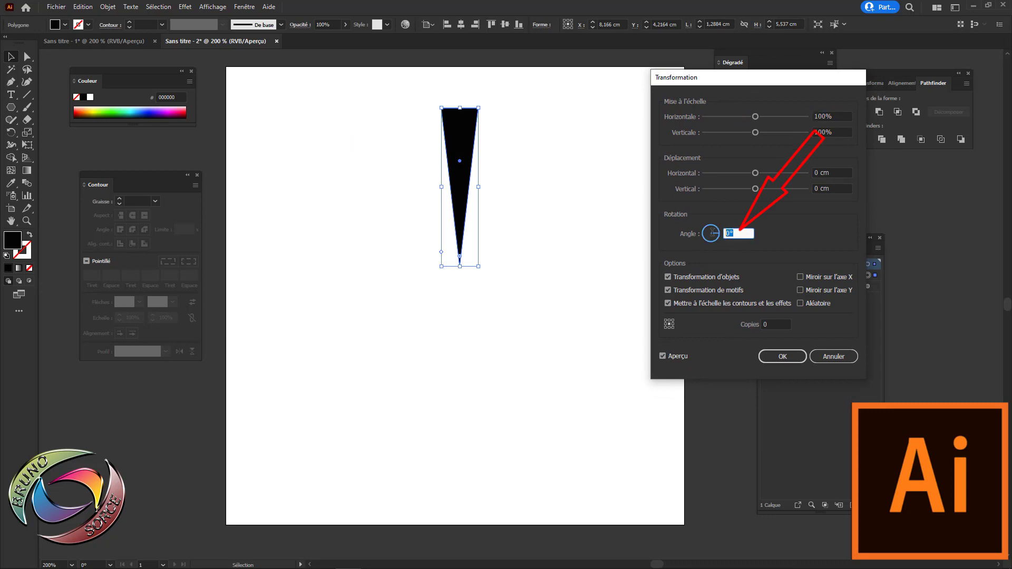
type("18")
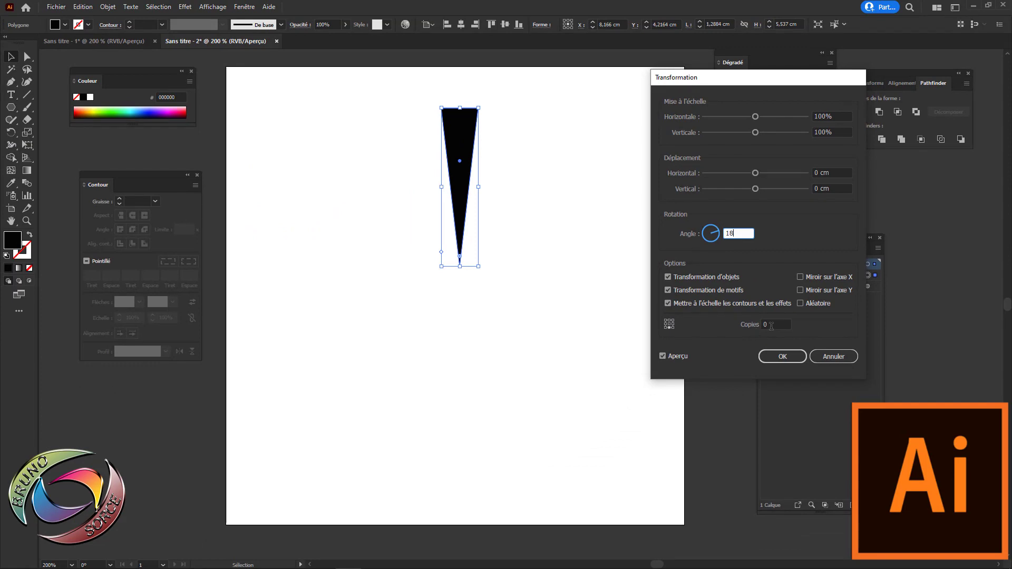
Set the Transform effect's number of copies to 19 to form a full circle of rays.
left_click(773, 324)
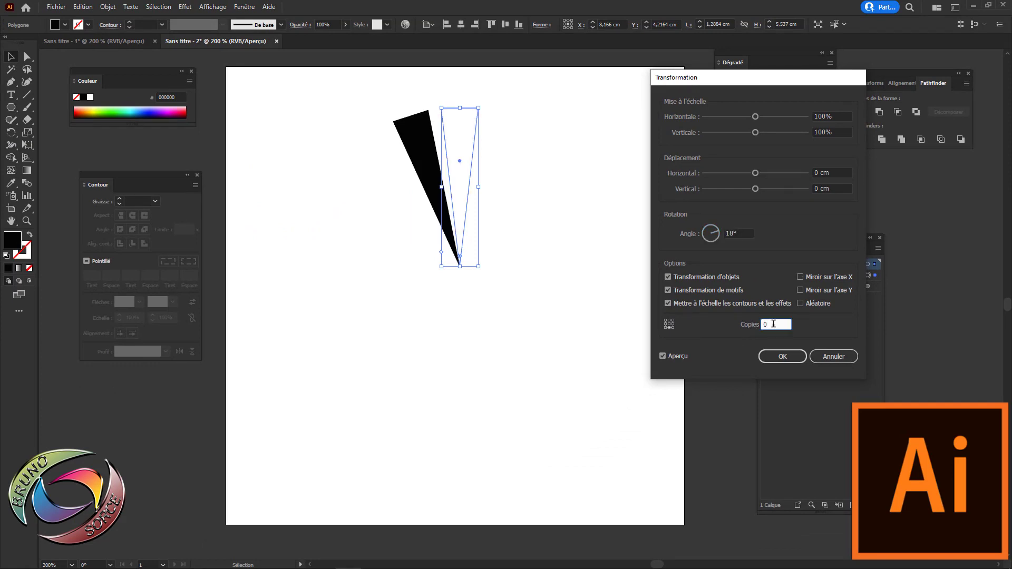
left_click_drag(773, 324, 765, 325)
key("Up")
key("Up")
key("Up")
key("Up")
key("Up")
key("Up")
key("Up")
key("Up")
key("Up")
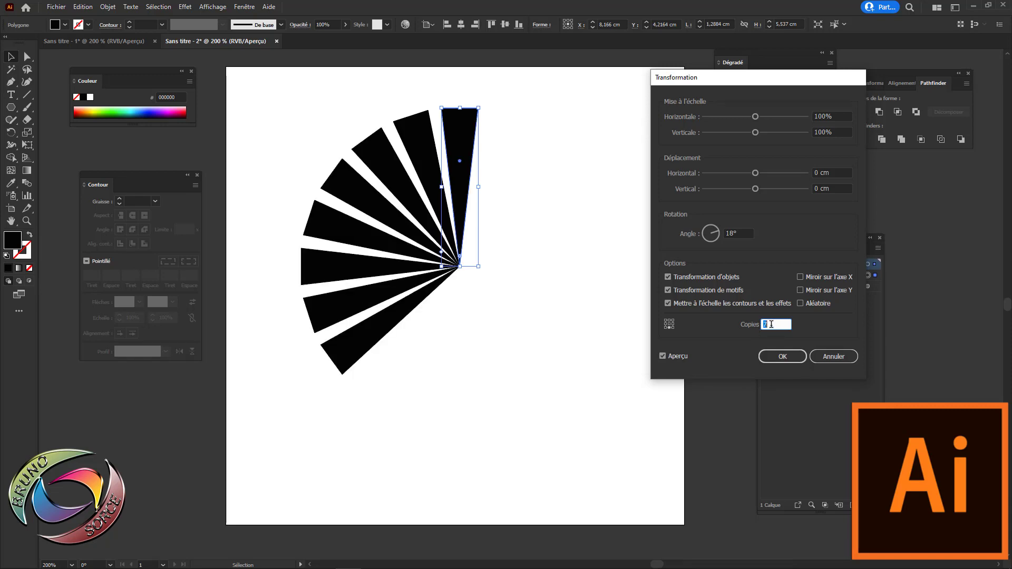
key("Up")
key("Up")
key("Up")
key("Up")
key("Up")
key("Up")
key("Up")
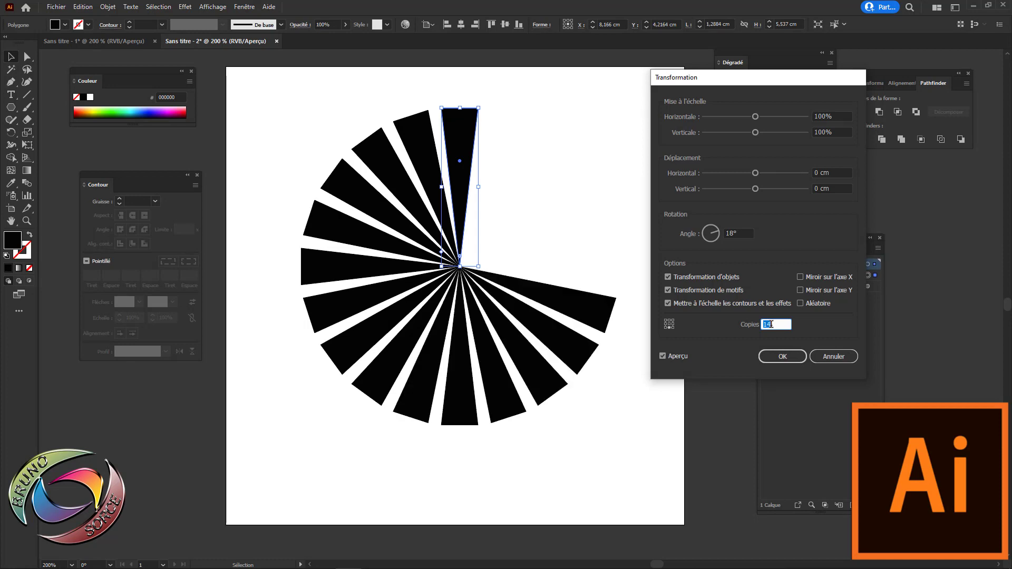
key("Up")
key("Up")
key("Up")
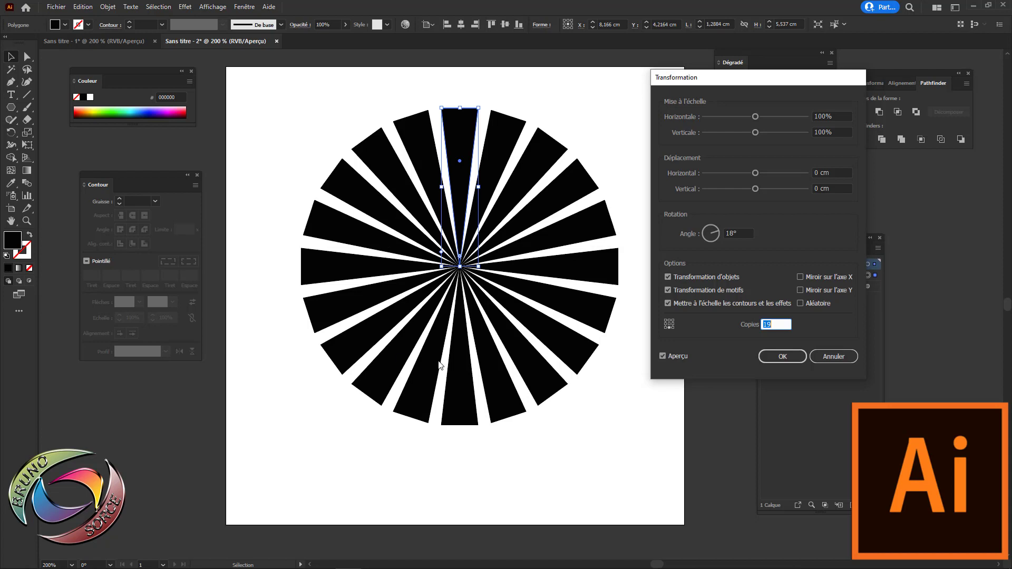
Try the Transform effect's top-right, bottom-right, middle-left and bottom-left reference points in turn on the ray pattern.
left_click(672, 320)
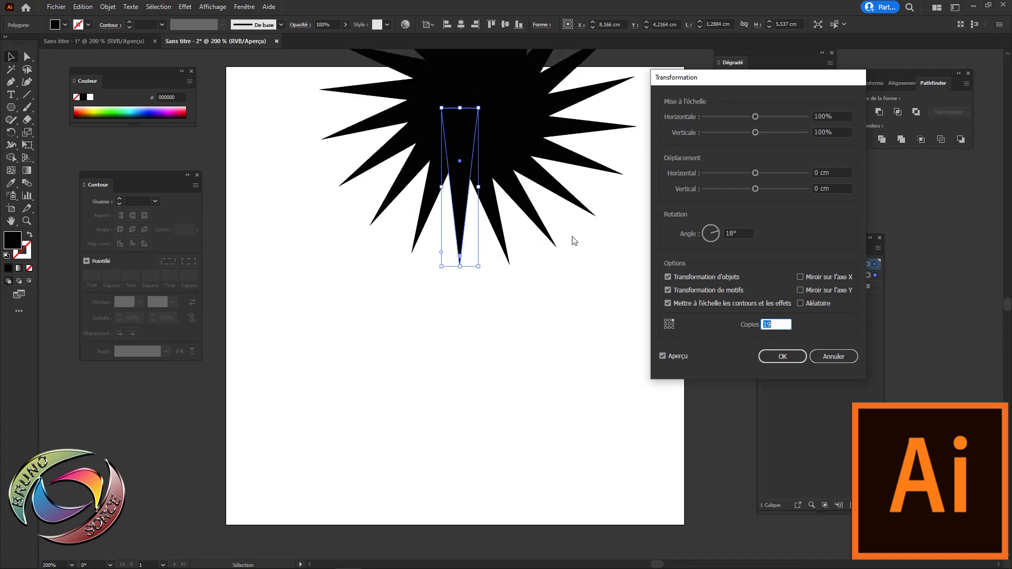
left_click(673, 327)
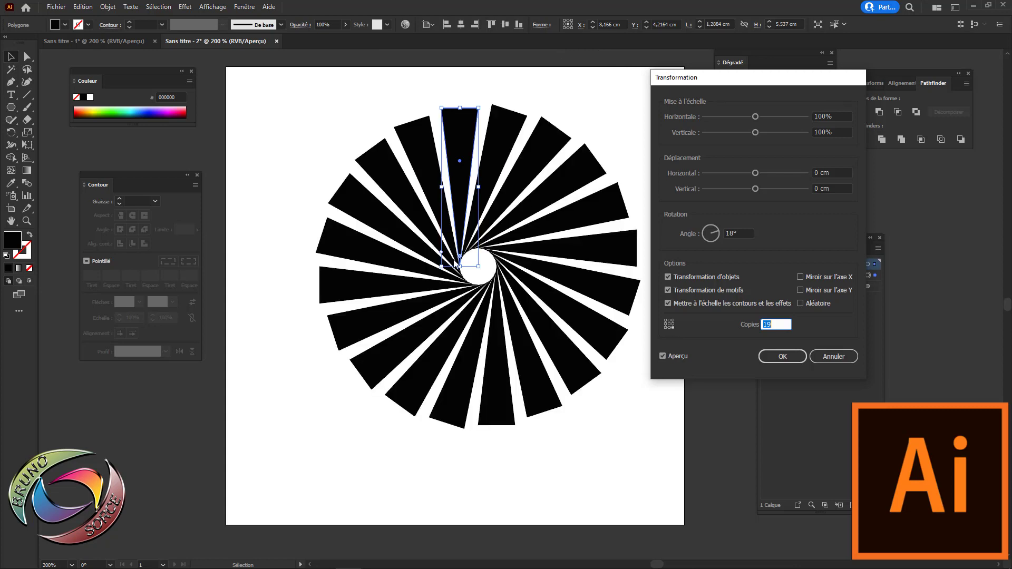
left_click(665, 323)
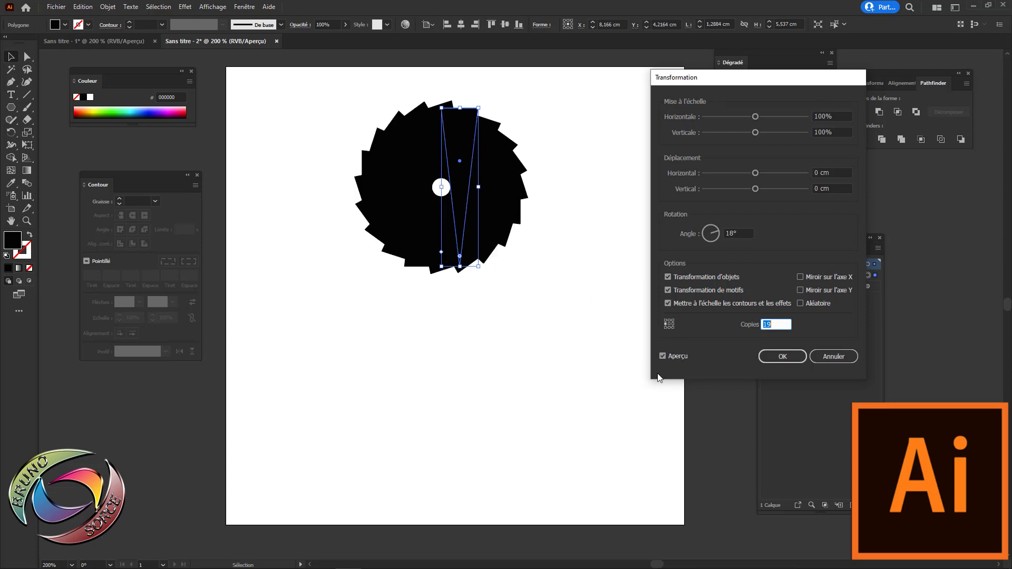
left_click(665, 327)
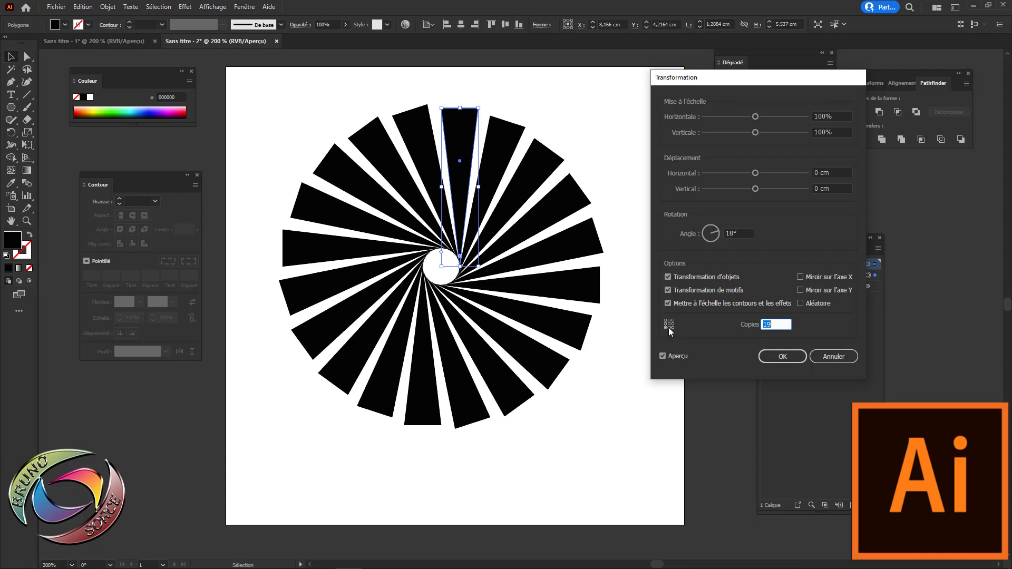
Return the Transform effect's reference point to bottom centre and apply the effect.
left_click(669, 327)
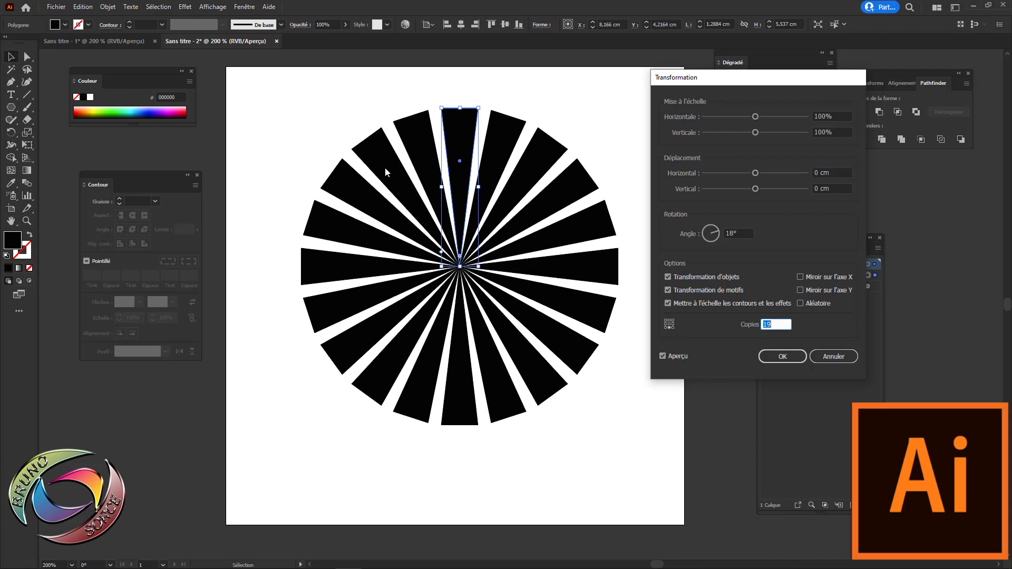
left_click(784, 357)
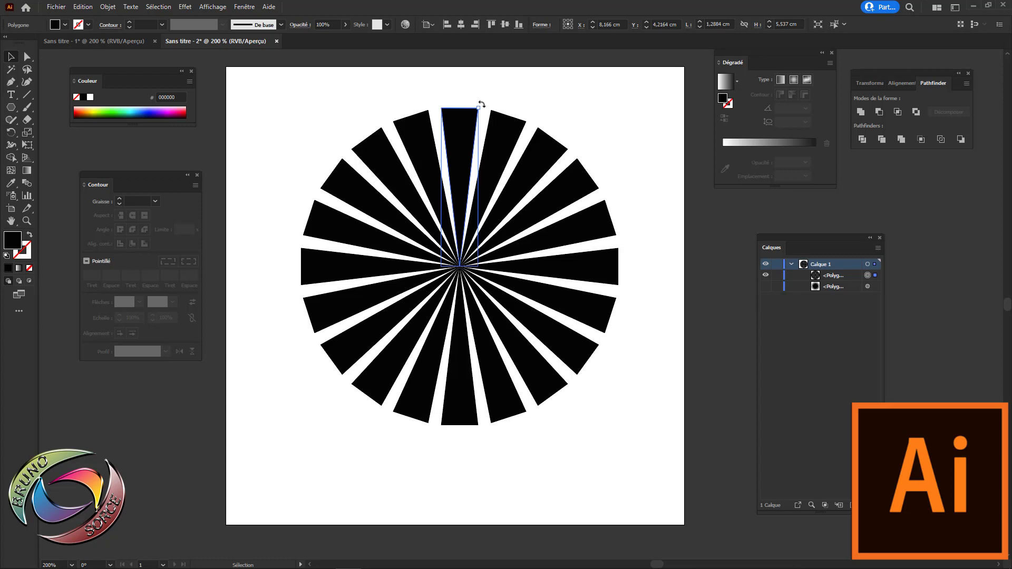
Tilt the sunburst's source triangle slightly and shrink it to about 0.87 cm wide and 3.60 cm tall, tip down.
left_click_drag(481, 104, 456, 206)
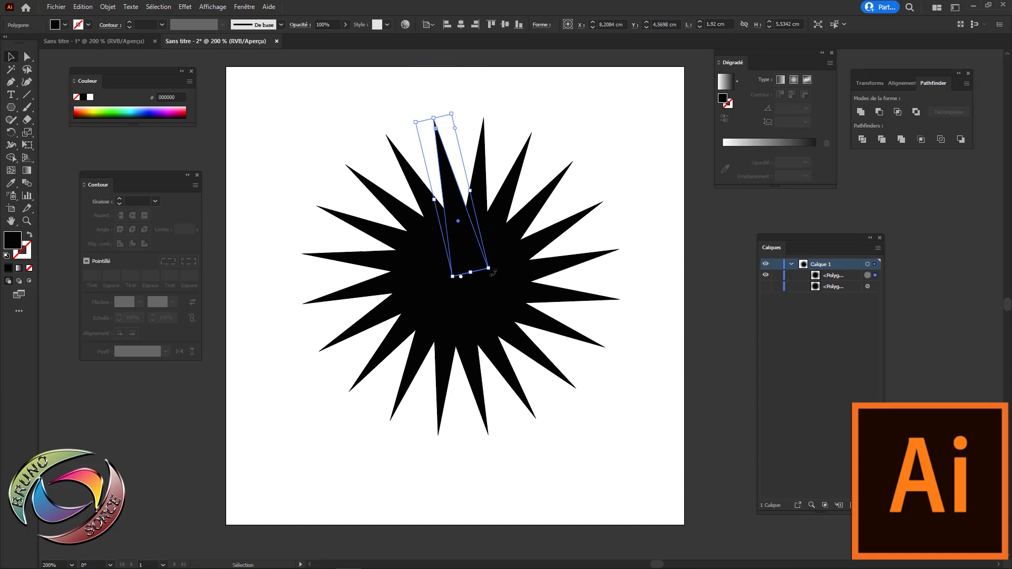
left_click_drag(489, 270, 488, 278)
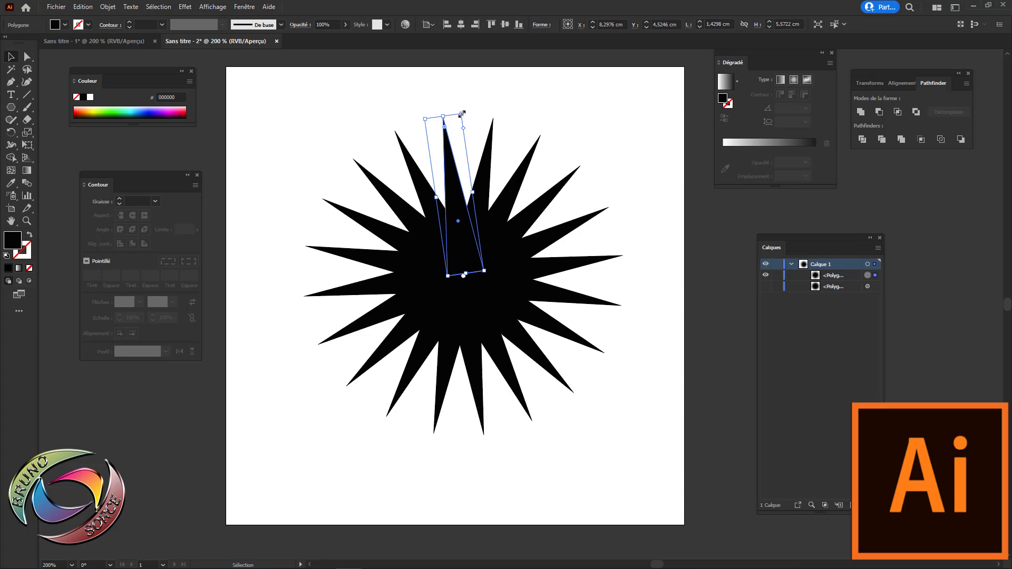
left_click_drag(462, 114, 484, 378)
left_click_drag(489, 284, 495, 144)
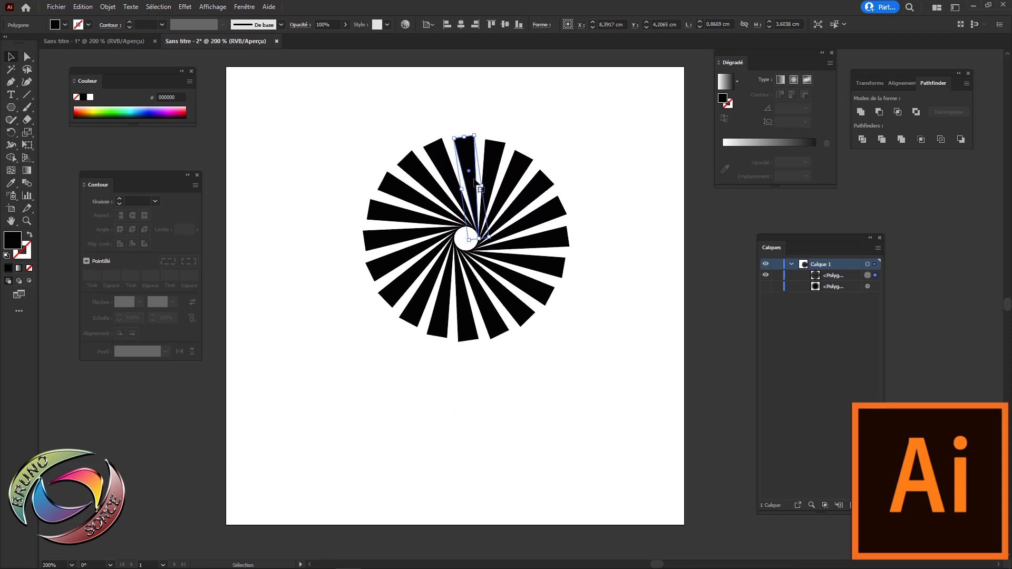
Stretch the source triangle sideways and flatten it to about 9.61 cm wide and 1.39 cm tall, tip up.
left_click_drag(464, 197, 670, 196)
left_click_drag(576, 205, 496, 217)
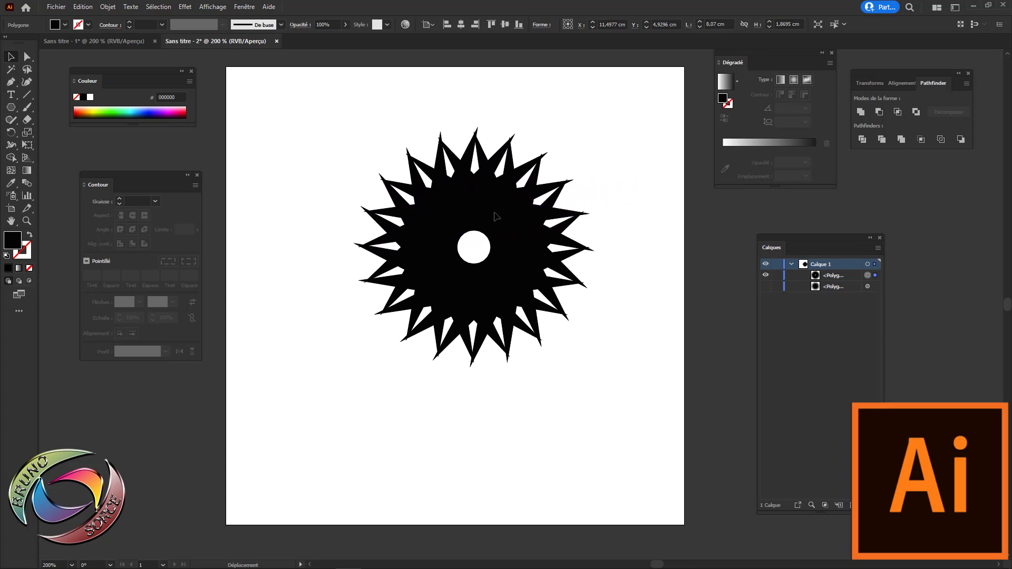
left_click_drag(355, 229, 311, 234)
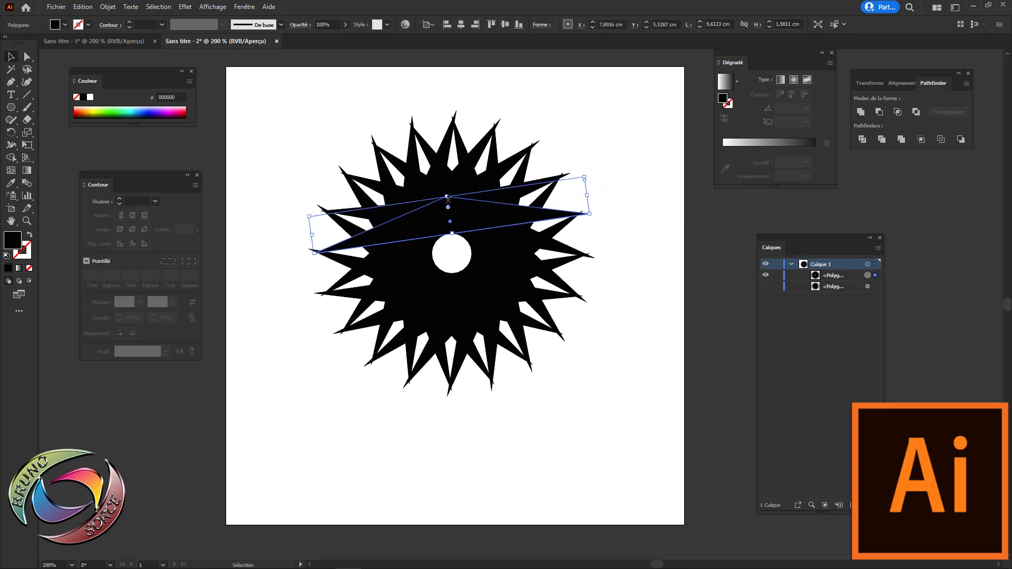
mouse_move(448, 199)
left_mouse_down()
mouse_move(450, 133)
mouse_move(451, 226)
mouse_move(452, 216)
left_mouse_up()
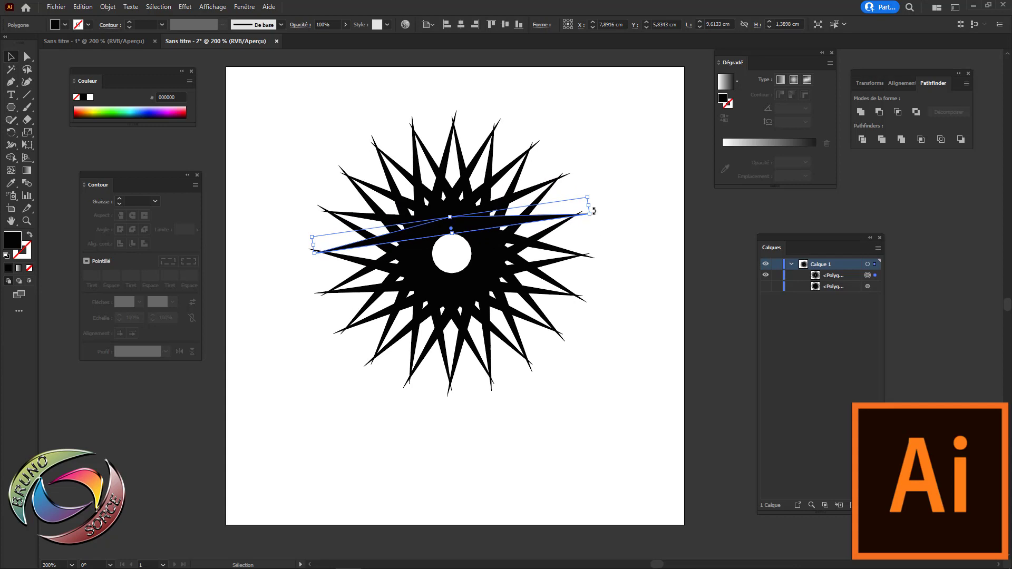
Flip the flattened source triangle tip down, reduce it to about 7.06 cm wide and 1.32 cm tall, and deselect it.
left_click_drag(590, 213, 523, 184)
left_click_drag(443, 226, 475, 255)
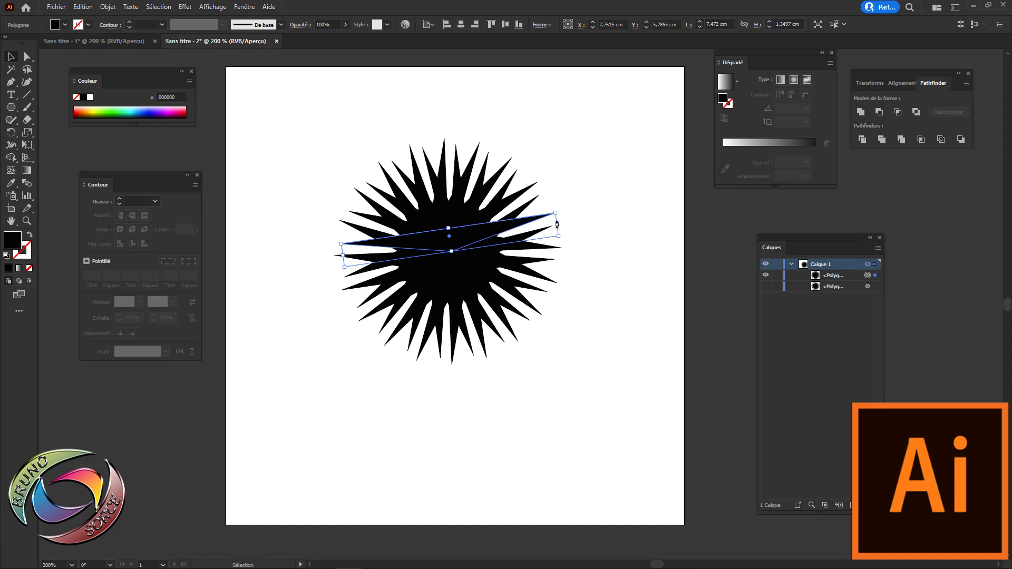
mouse_move(557, 224)
left_mouse_down()
mouse_move(533, 226)
mouse_move(546, 226)
left_mouse_up()
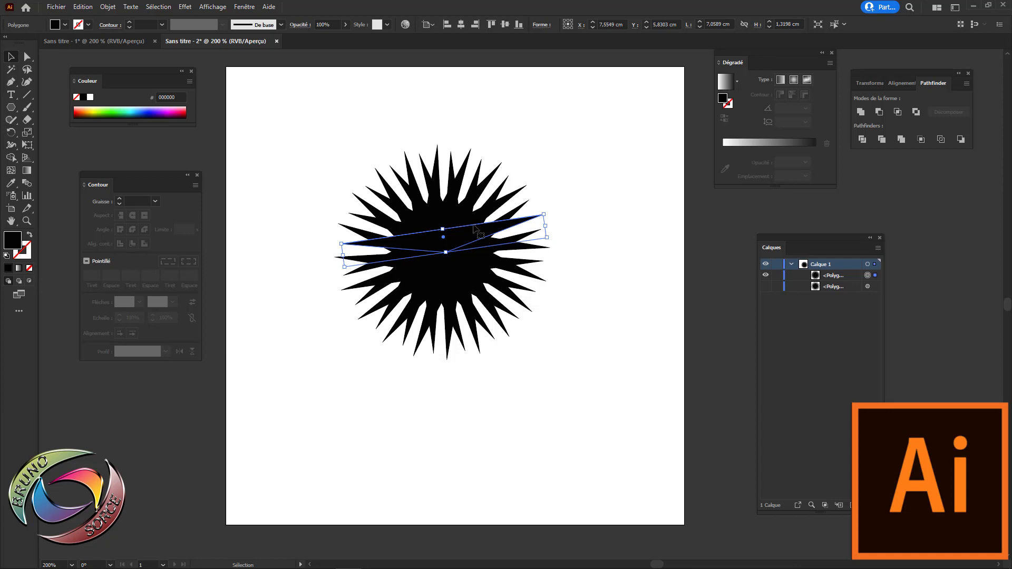
left_click(564, 331)
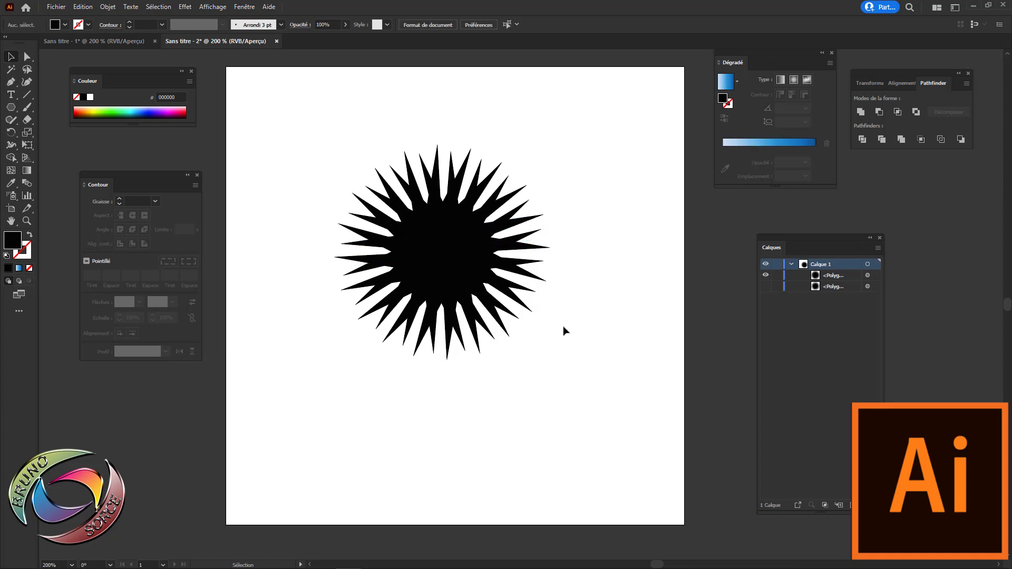